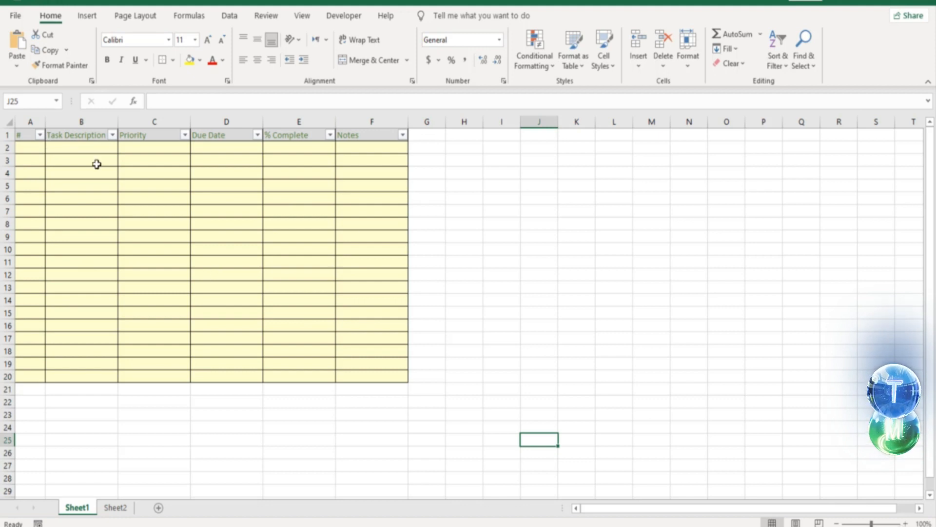
Review the task list's column headings from # through Notes in row 1.
{"action": "left_click", "coordinate": [28, 132]}
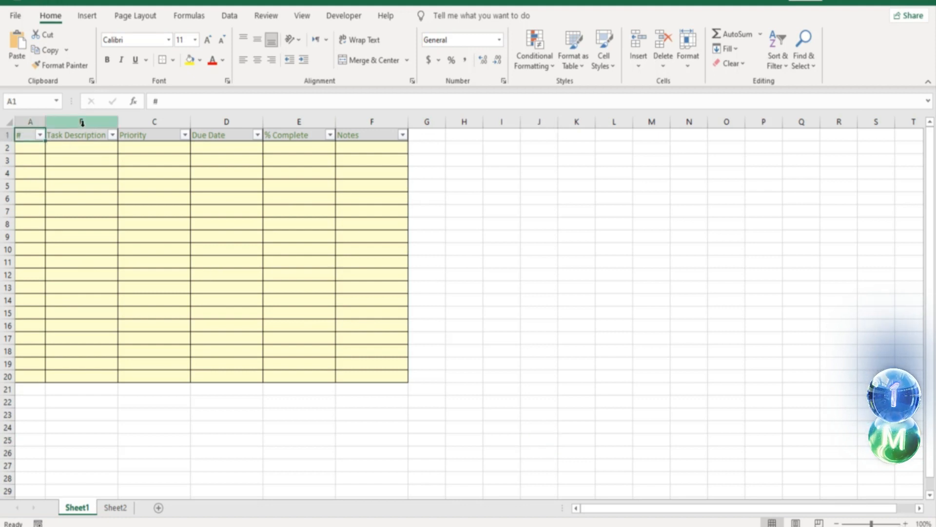
{"action": "left_click", "coordinate": [83, 123]}
{"action": "left_click", "coordinate": [138, 129]}
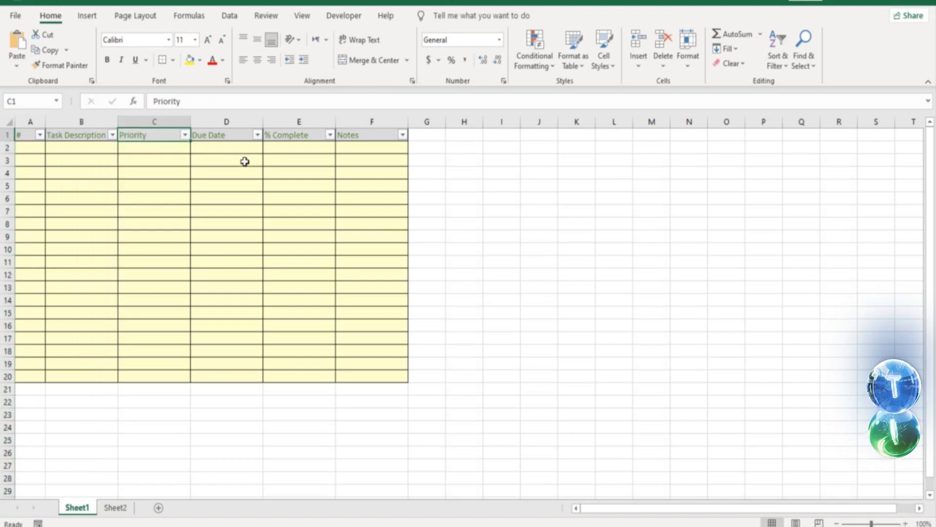
{"action": "left_click", "coordinate": [226, 133]}
{"action": "left_click", "coordinate": [299, 132]}
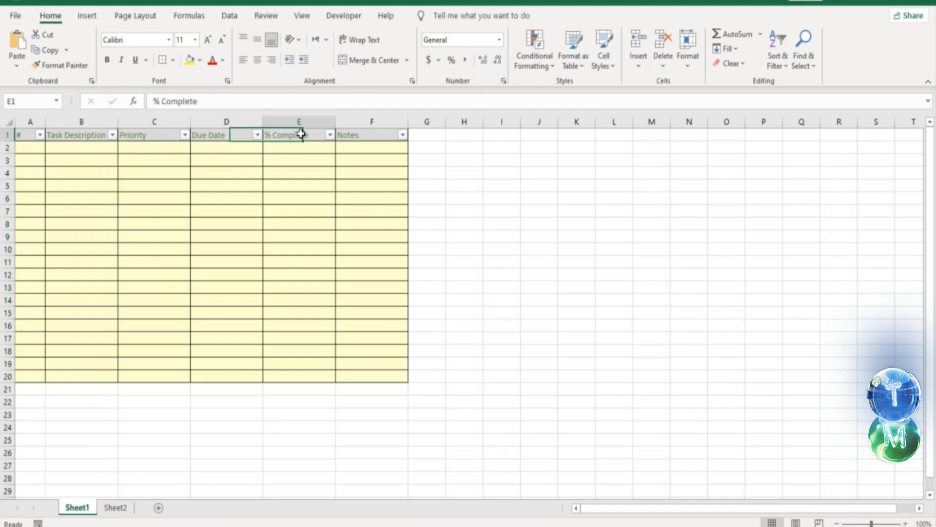
{"action": "left_click", "coordinate": [372, 133]}
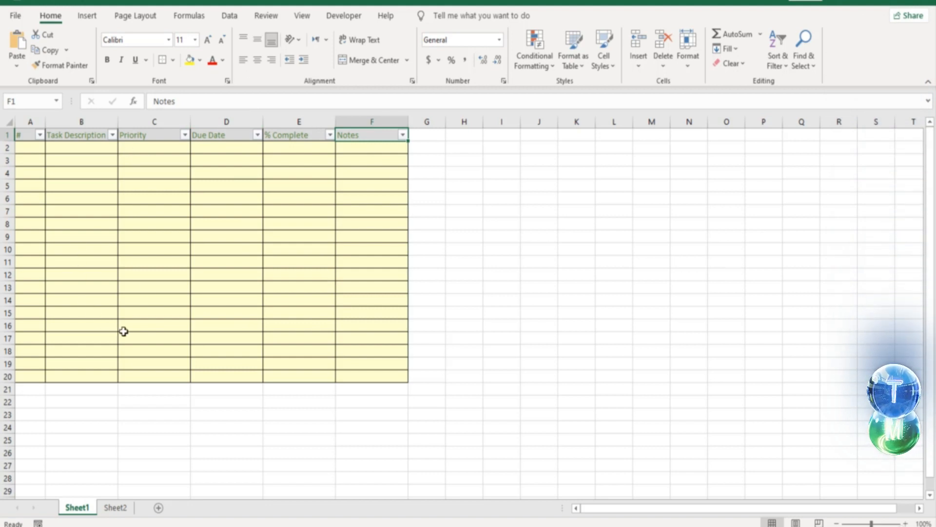
Open the Data Validation settings for the Priority cells C2:C20.
{"action": "left_click", "coordinate": [149, 121]}
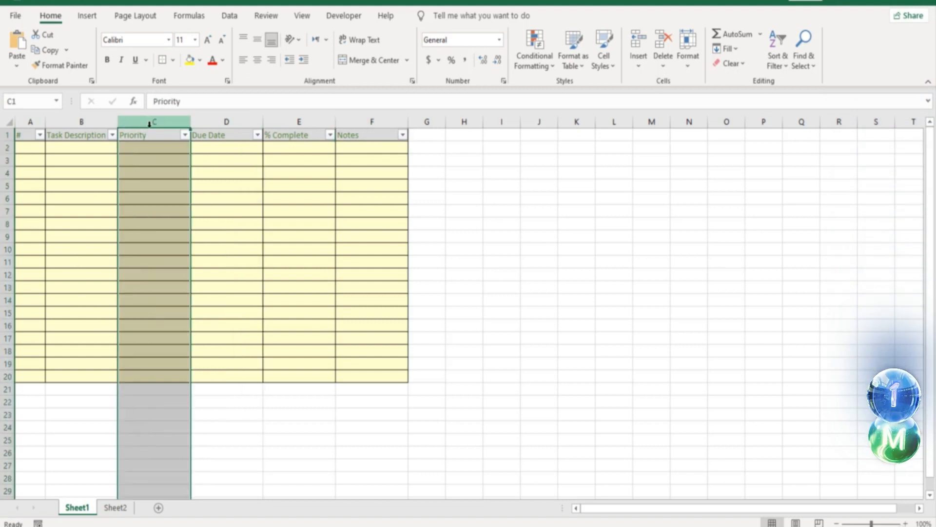
{"action": "left_click_drag", "start_coordinate": [152, 136], "coordinate": [161, 280]}
{"action": "left_click_drag", "start_coordinate": [167, 153], "coordinate": [163, 376]}
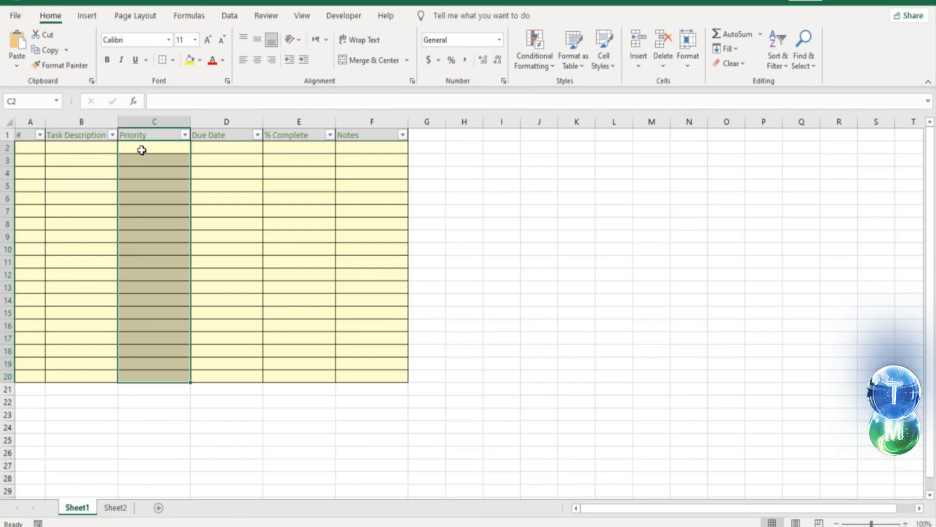
{"action": "left_click_drag", "start_coordinate": [160, 145], "coordinate": [148, 379]}
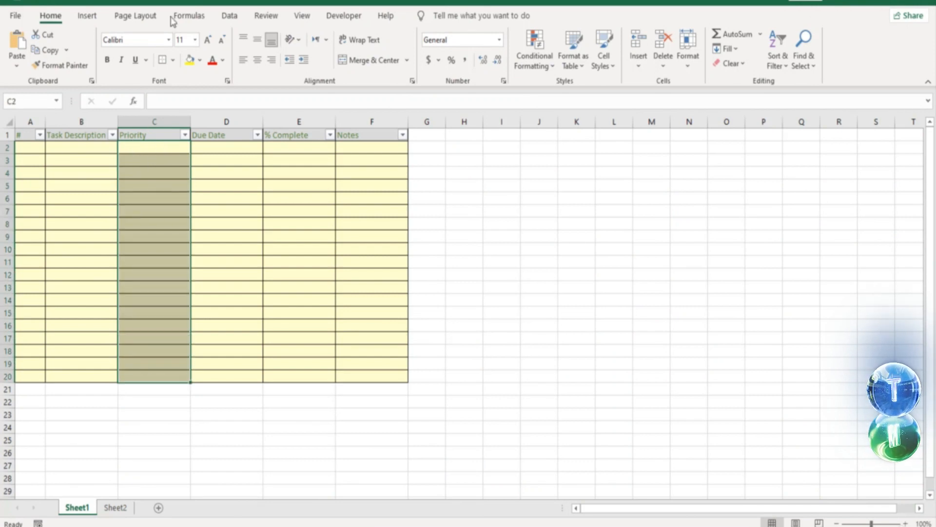
{"action": "left_click", "coordinate": [231, 24]}
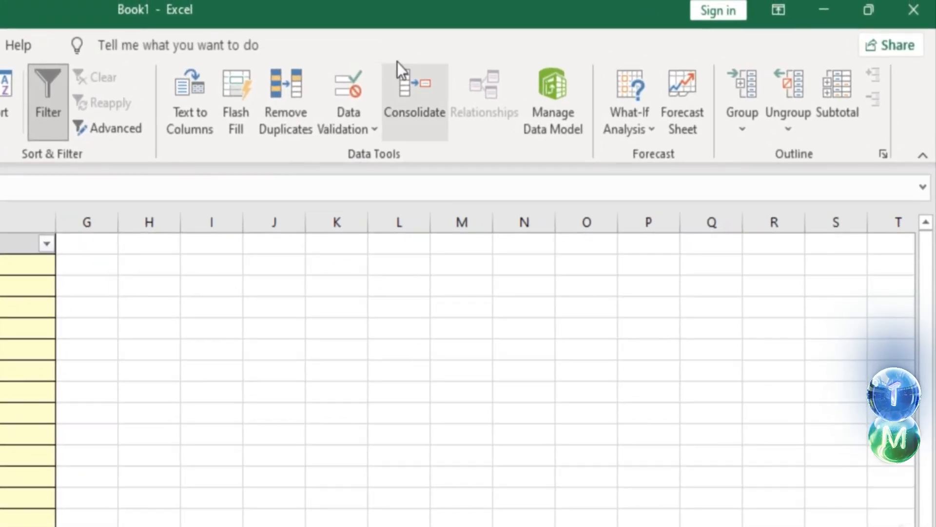
{"action": "left_click", "coordinate": [368, 123]}
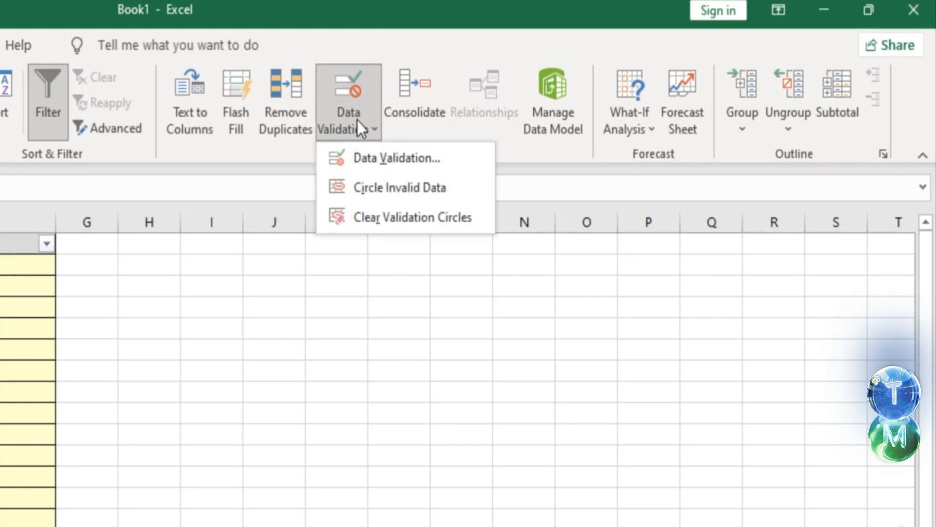
{"action": "left_click", "coordinate": [428, 160]}
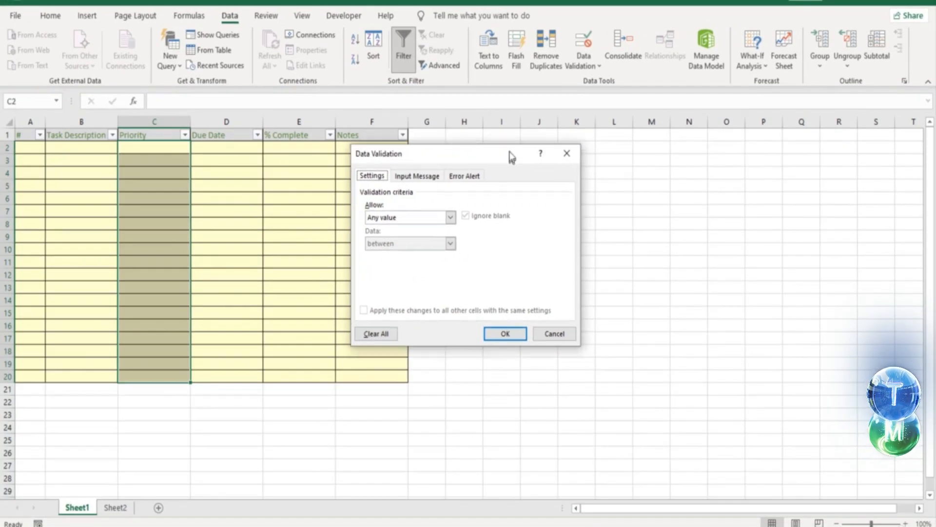
{"action": "left_click_drag", "start_coordinate": [510, 157], "coordinate": [512, 138]}
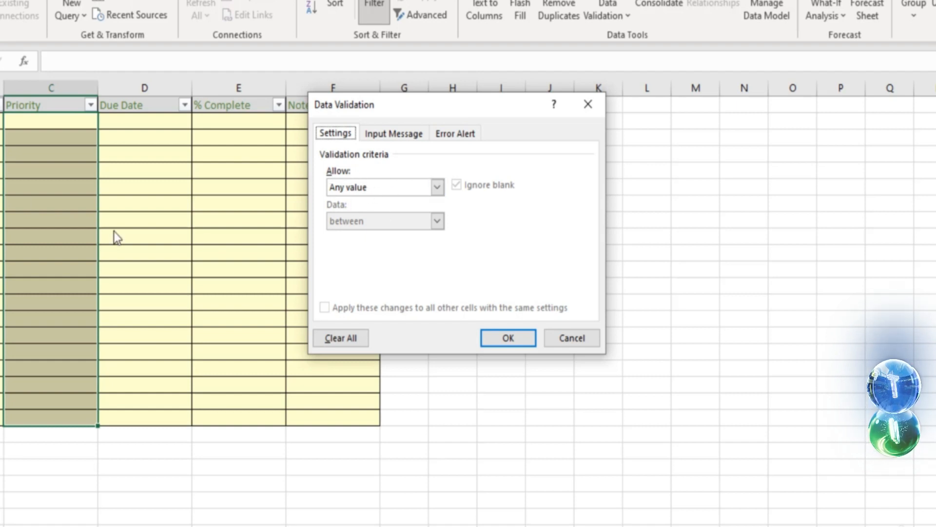
Restrict the Priority cells to a list with the source Low,Meduim,High and apply the rule.
{"action": "left_click", "coordinate": [437, 187]}
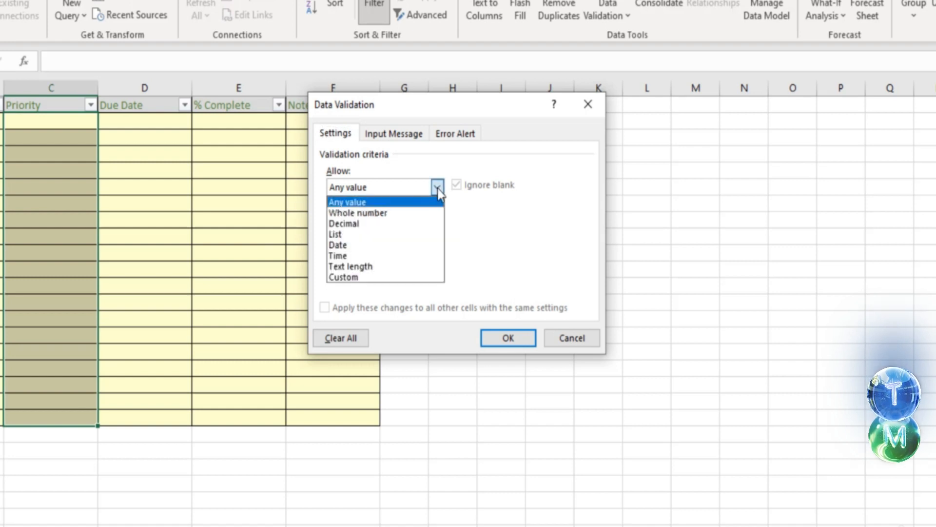
{"action": "left_click", "coordinate": [417, 235]}
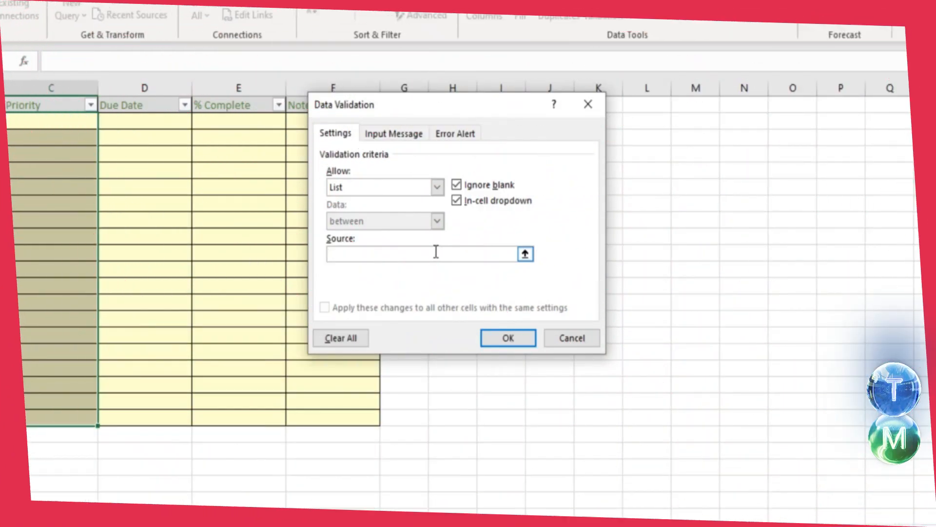
{"action": "left_click", "coordinate": [436, 253]}
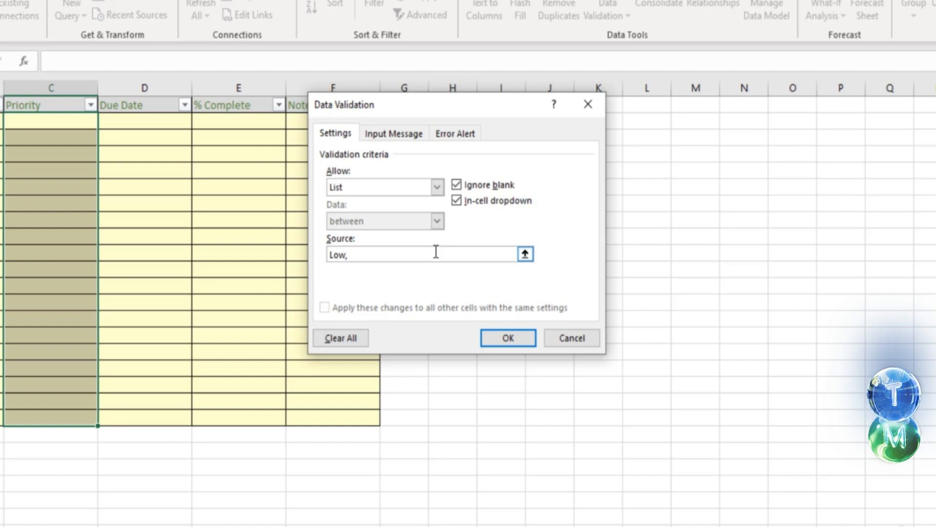
{"action": "type", "text": "Low,Meduim,High"}
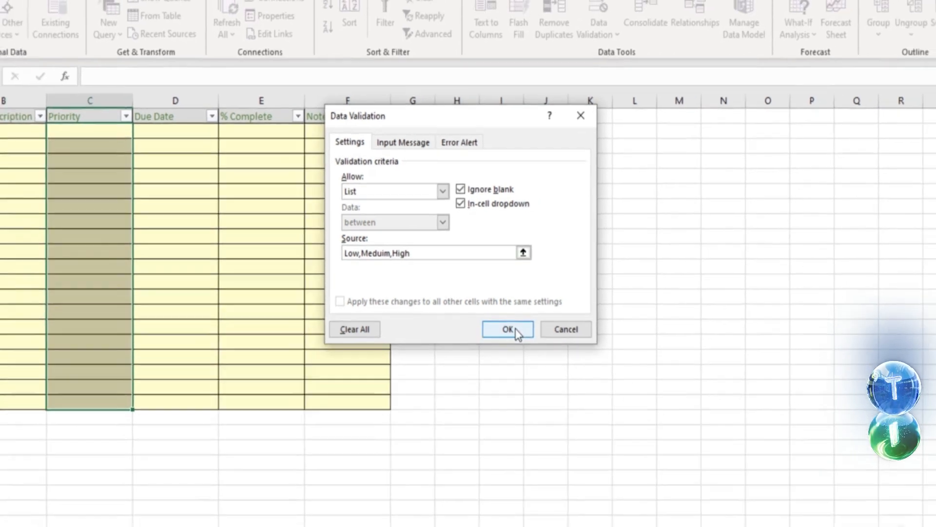
{"action": "left_click", "coordinate": [517, 339]}
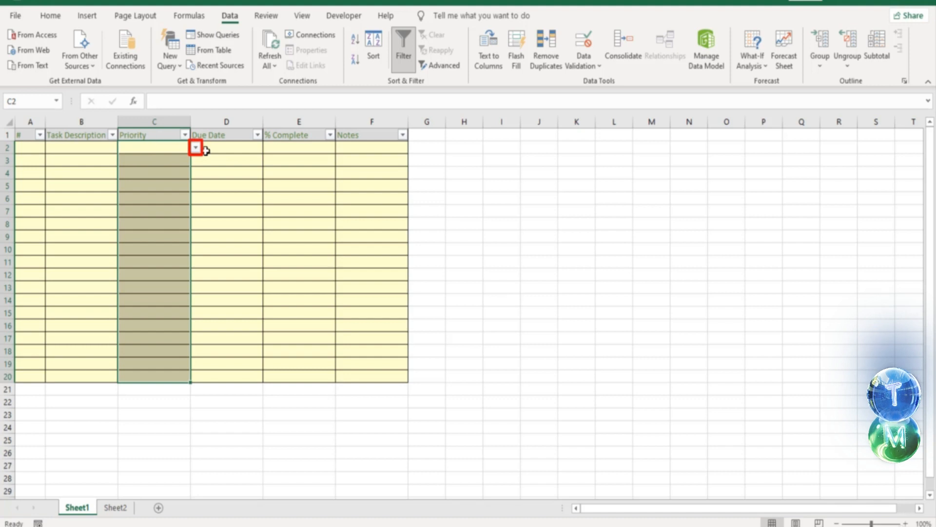
Choose Low in C2, Meduim in C3 and High in C4 from the Priority drop-downs.
{"action": "left_click", "coordinate": [196, 149]}
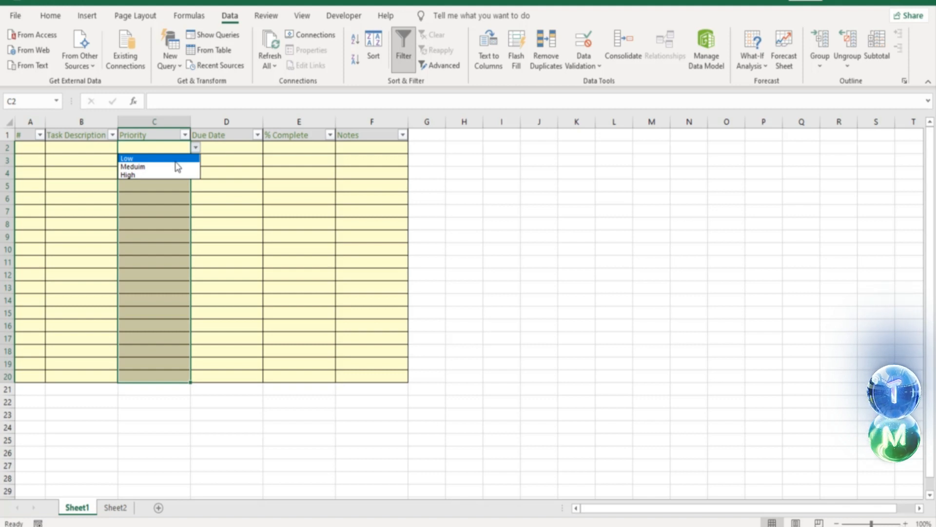
{"action": "left_click", "coordinate": [175, 160]}
{"action": "left_click", "coordinate": [175, 161]}
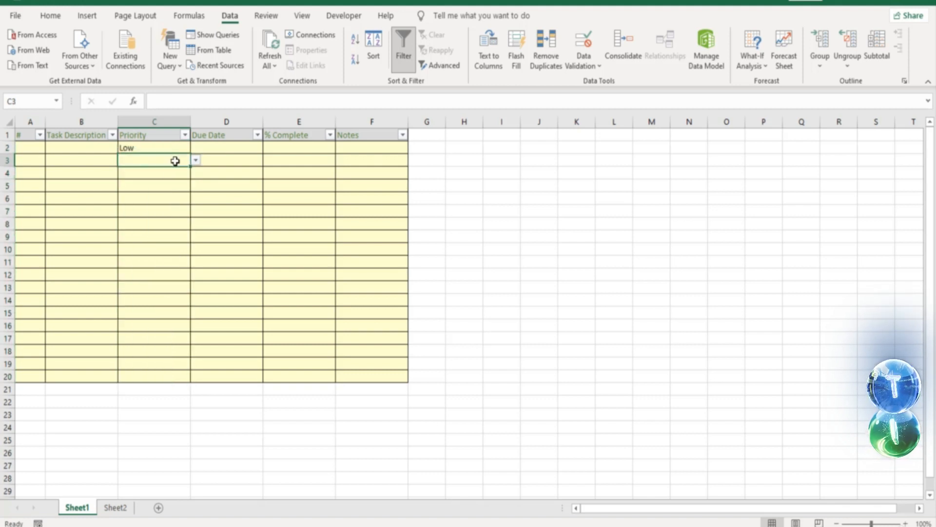
{"action": "left_click", "coordinate": [195, 160]}
{"action": "left_click", "coordinate": [189, 179]}
{"action": "left_click", "coordinate": [169, 172]}
{"action": "left_click", "coordinate": [196, 175]}
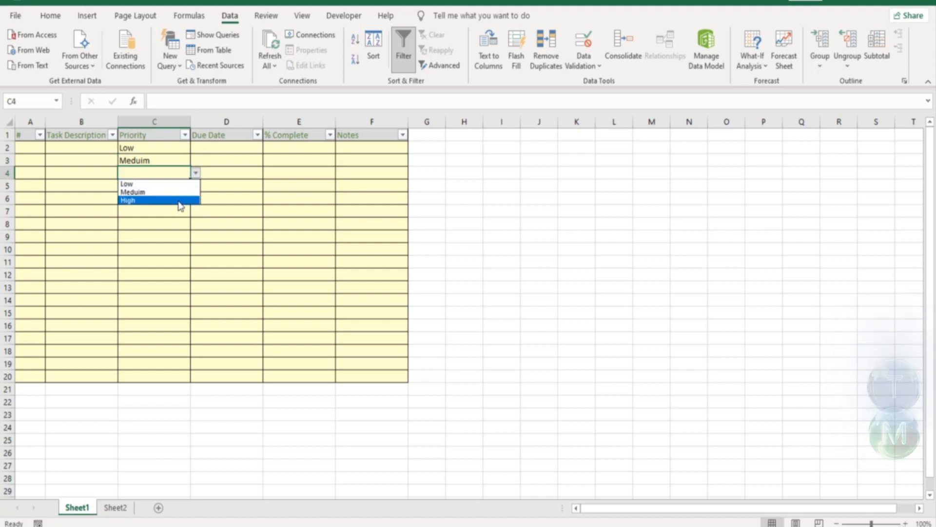
{"action": "left_click", "coordinate": [183, 201]}
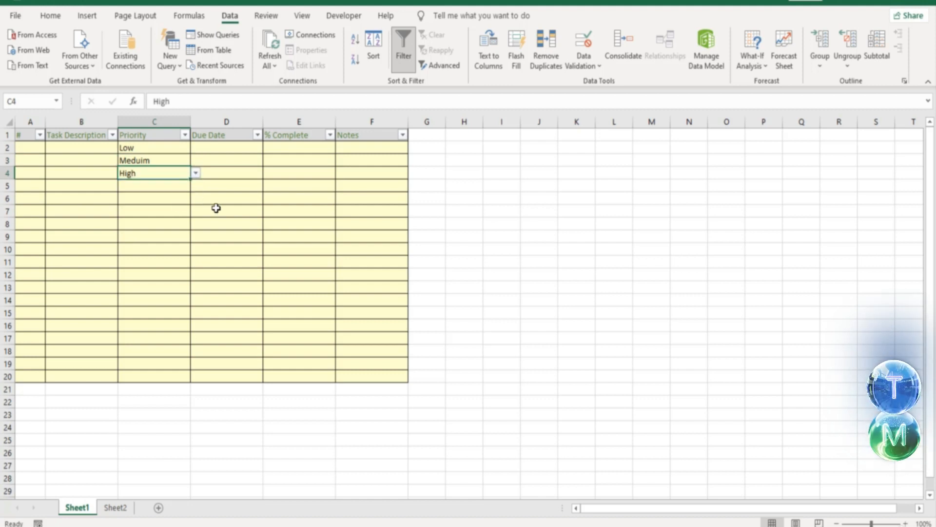
On Sheet2, set the data validation of the timesheet's Work Type cells D8:D16 to allow a list.
{"action": "left_click", "coordinate": [115, 508]}
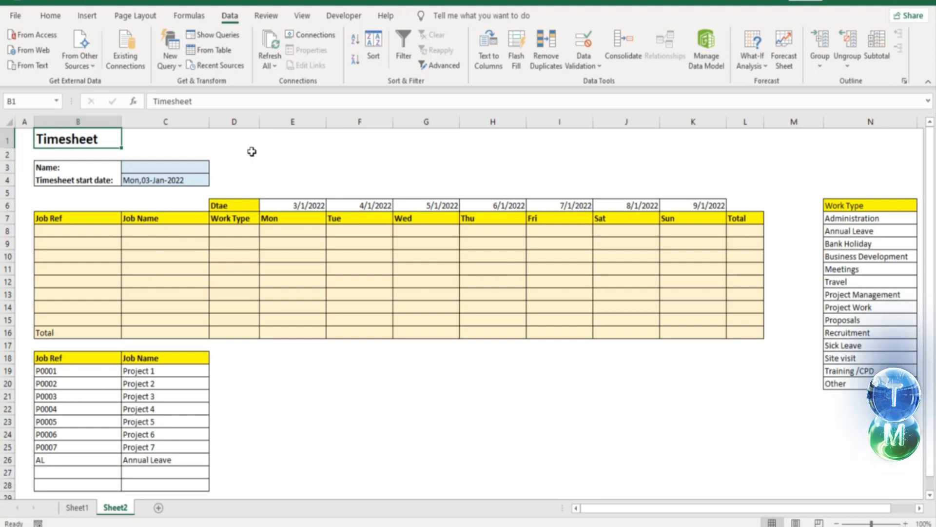
{"action": "left_click_drag", "start_coordinate": [235, 230], "coordinate": [244, 334]}
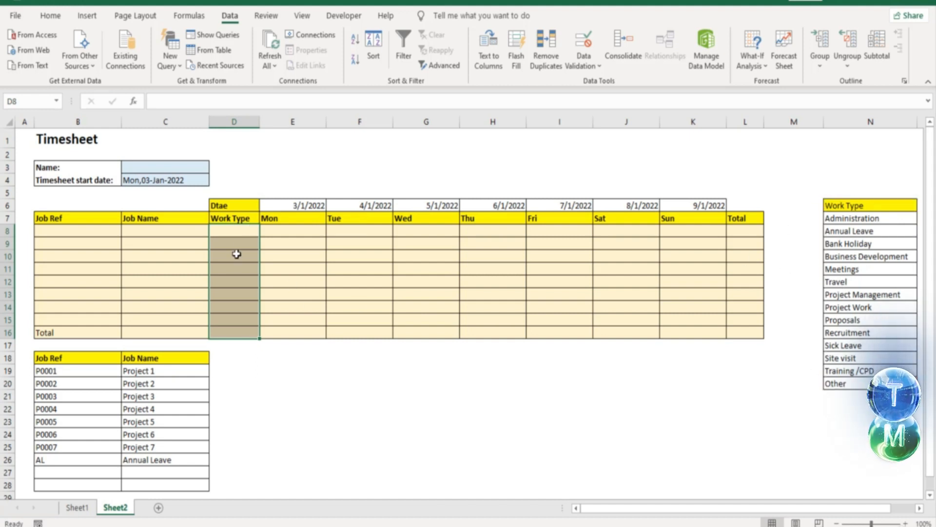
{"action": "left_click_drag", "start_coordinate": [244, 229], "coordinate": [241, 333]}
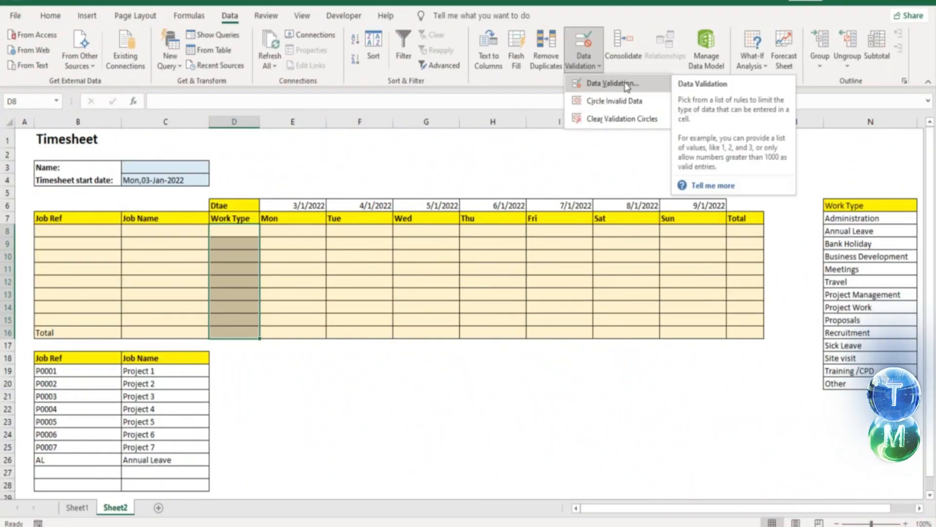
{"action": "left_click", "coordinate": [613, 84]}
{"action": "left_click", "coordinate": [452, 198]}
{"action": "left_click", "coordinate": [386, 218]}
Use the work types in N7:N20 as the list source and apply the validation rule.
{"action": "left_click", "coordinate": [483, 249]}
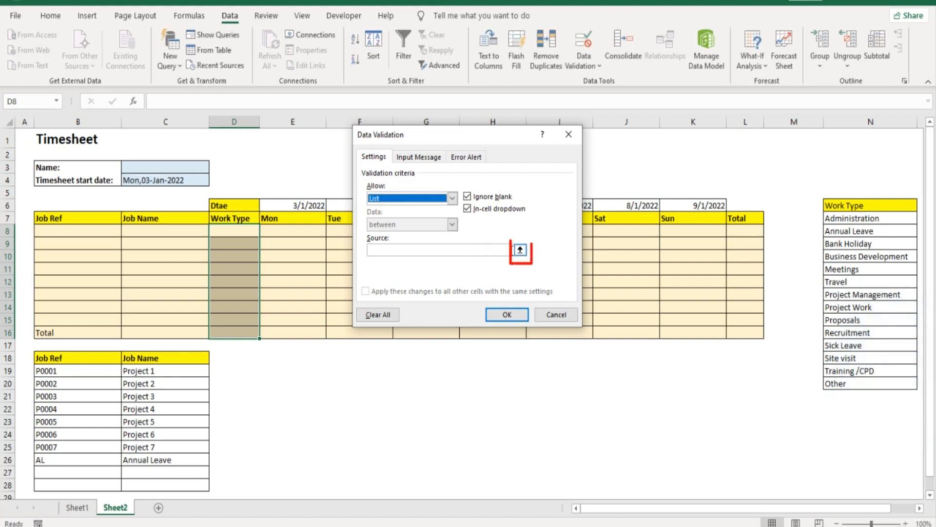
{"action": "left_click", "coordinate": [520, 249]}
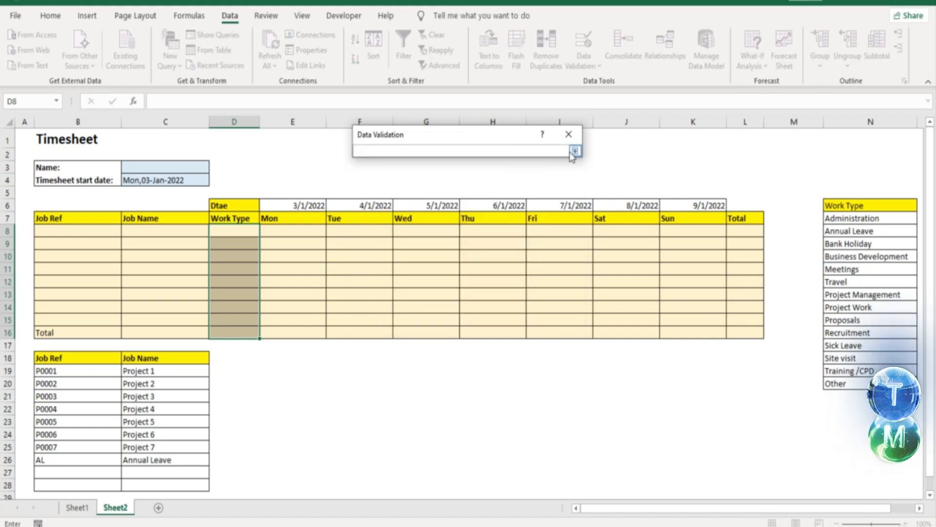
{"action": "left_click", "coordinate": [574, 152]}
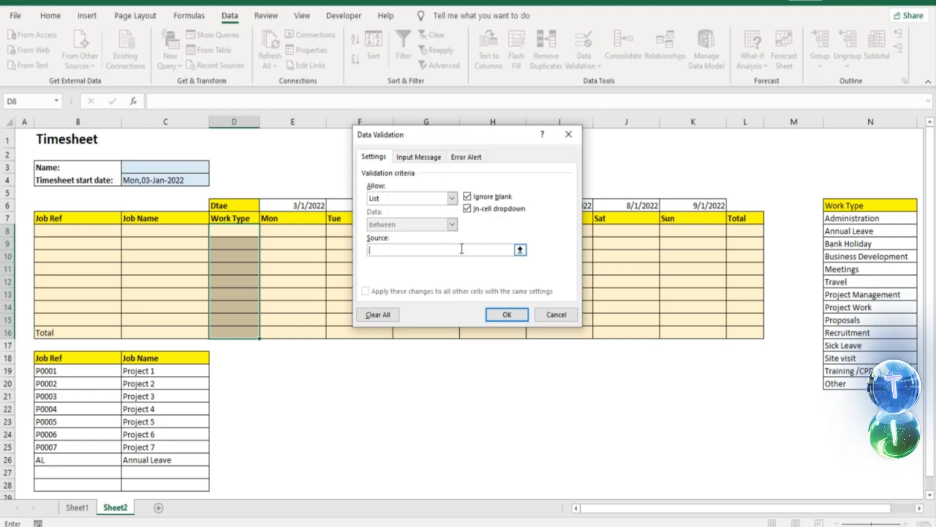
{"action": "left_click_drag", "start_coordinate": [872, 217], "coordinate": [863, 383]}
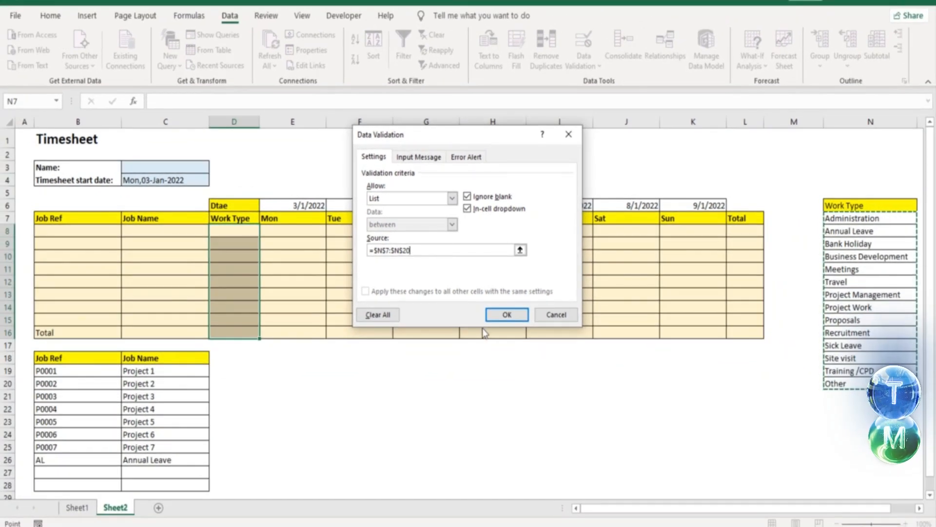
{"action": "left_click", "coordinate": [507, 315]}
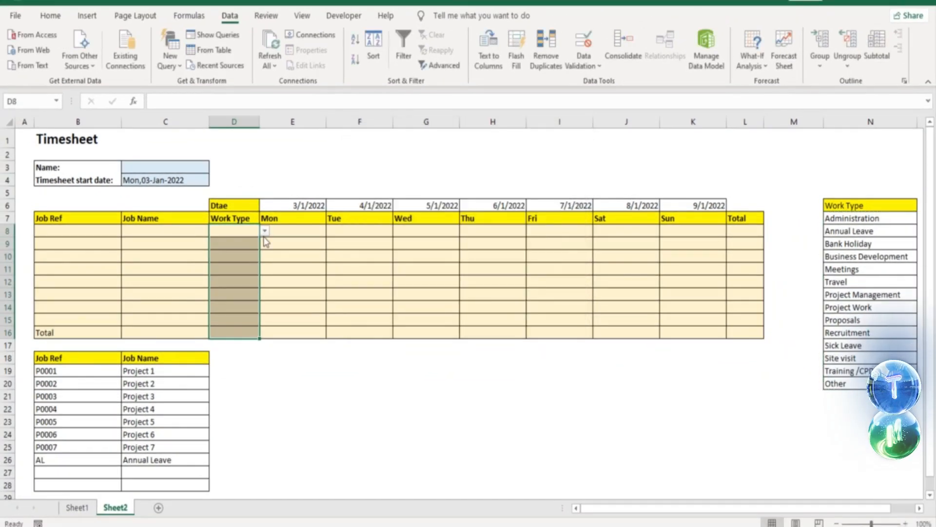
Examine the choices offered by the Work Type drop-down in D8, comparing them with the source list.
{"action": "left_click", "coordinate": [265, 232]}
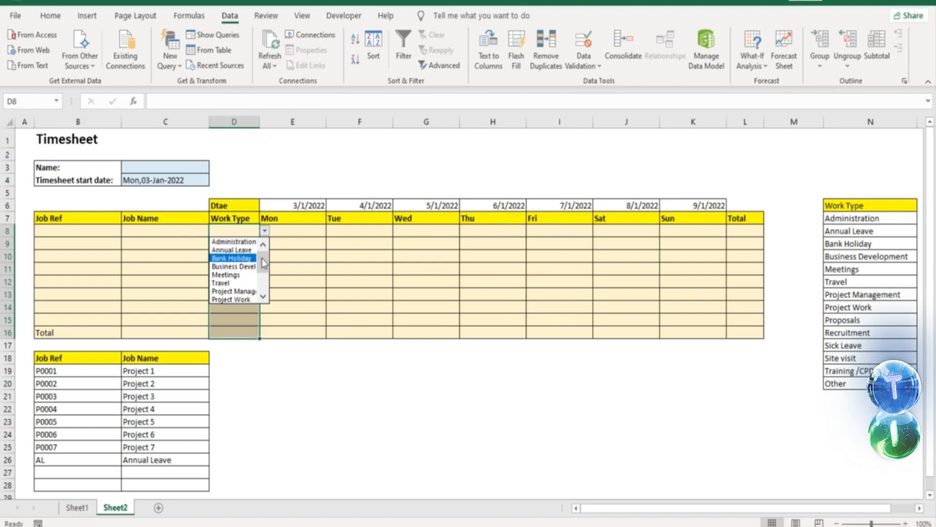
{"action": "scroll", "coordinate": [269, 276], "scroll_direction": "down", "scroll_amount": 2}
{"action": "scroll", "coordinate": [268, 276], "scroll_direction": "up", "scroll_amount": 2}
{"action": "scroll", "coordinate": [266, 277], "scroll_direction": "down", "scroll_amount": 2}
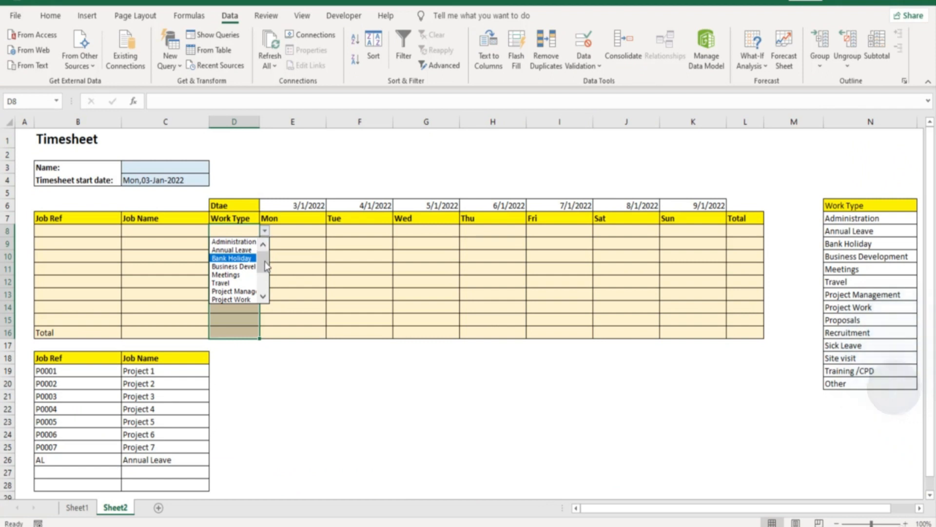
{"action": "scroll", "coordinate": [263, 295], "scroll_direction": "down", "scroll_amount": 2}
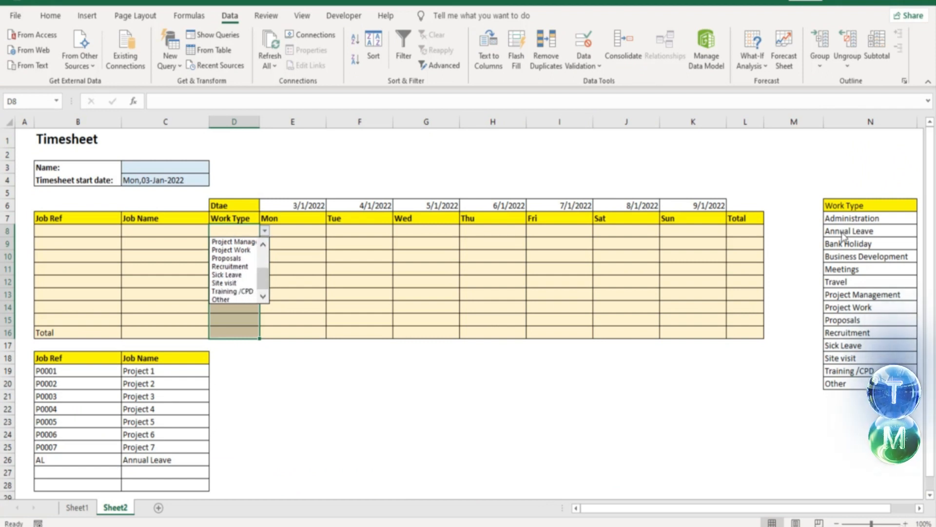
{"action": "key", "text": "Escape"}
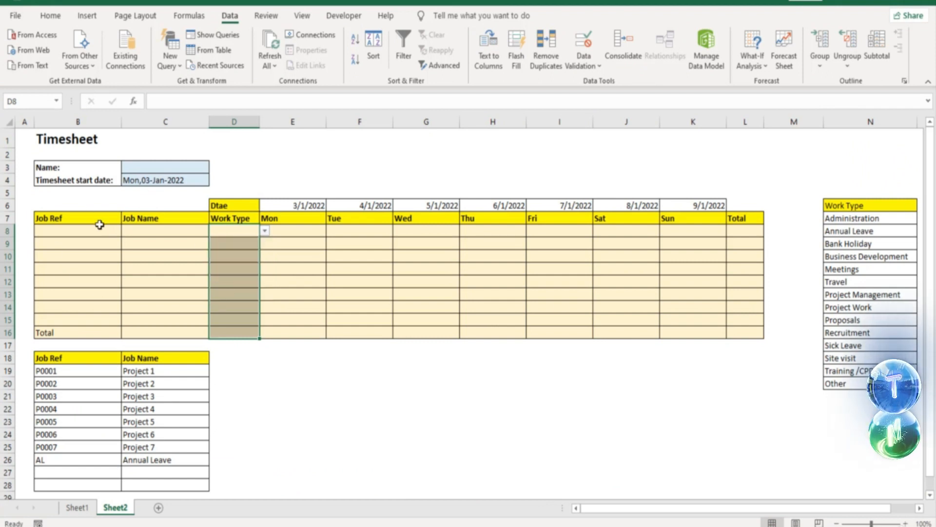
Set the data validation of the timesheet's first Job Ref cell, B8, to allow a list.
{"action": "left_click", "coordinate": [99, 229]}
{"action": "left_click", "coordinate": [584, 65]}
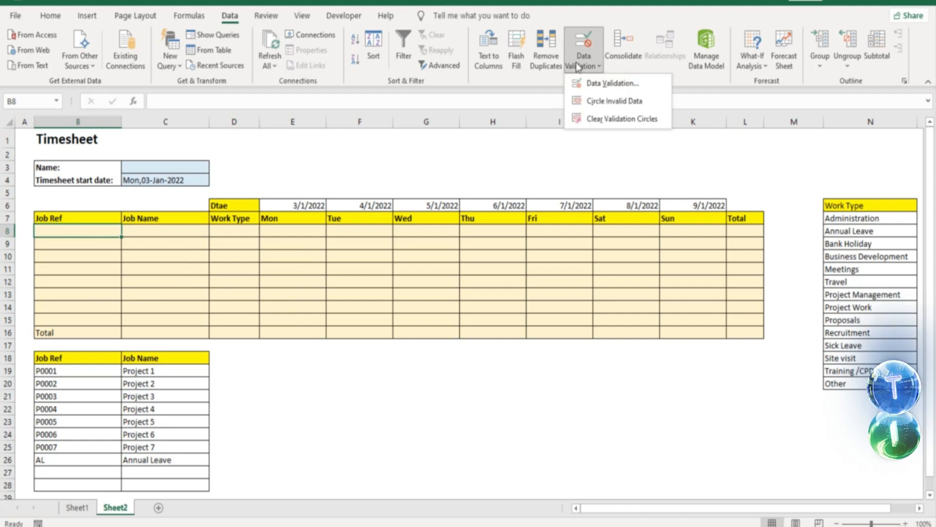
{"action": "left_click", "coordinate": [612, 83]}
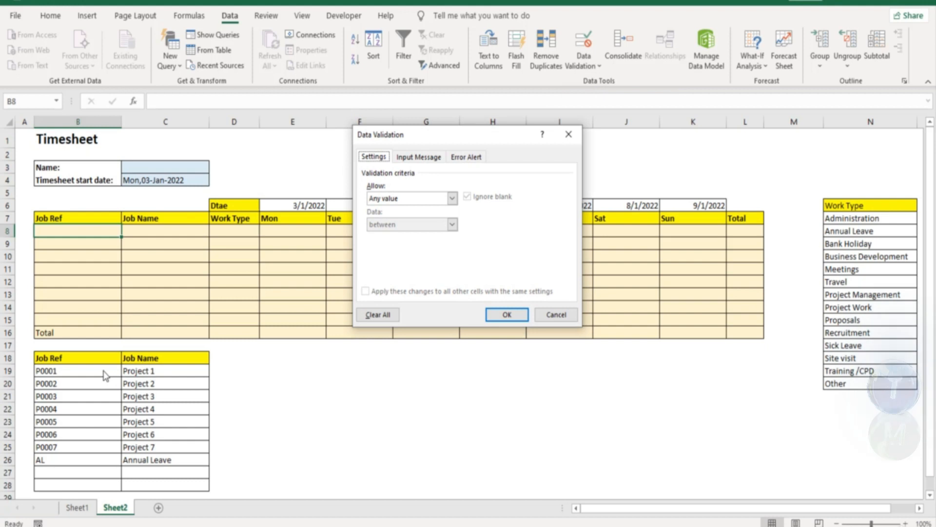
{"action": "left_click", "coordinate": [452, 198]}
{"action": "left_click", "coordinate": [407, 234]}
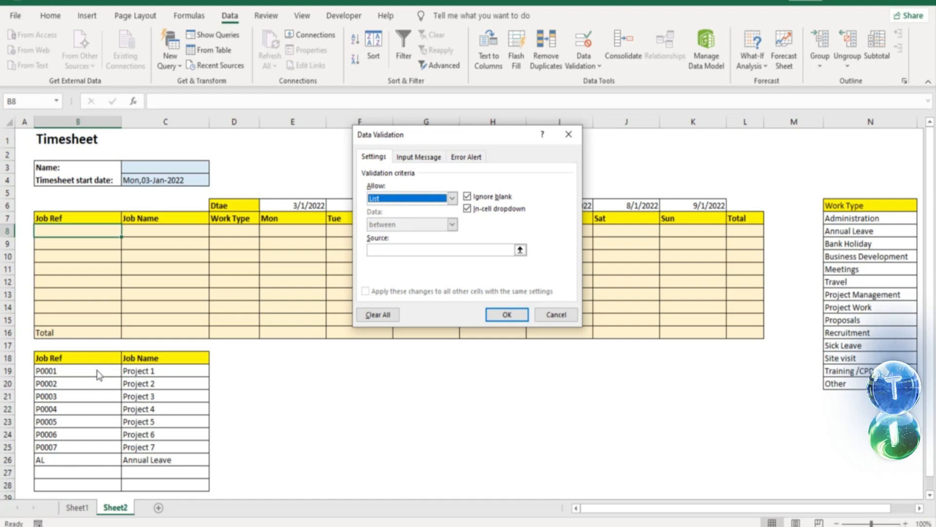
Use the job references in B19:B28 as the list source, apply the validation rule and check the drop-down in B8.
{"action": "left_click", "coordinate": [412, 250]}
{"action": "left_click_drag", "start_coordinate": [108, 371], "coordinate": [105, 485]}
{"action": "left_click", "coordinate": [507, 315]}
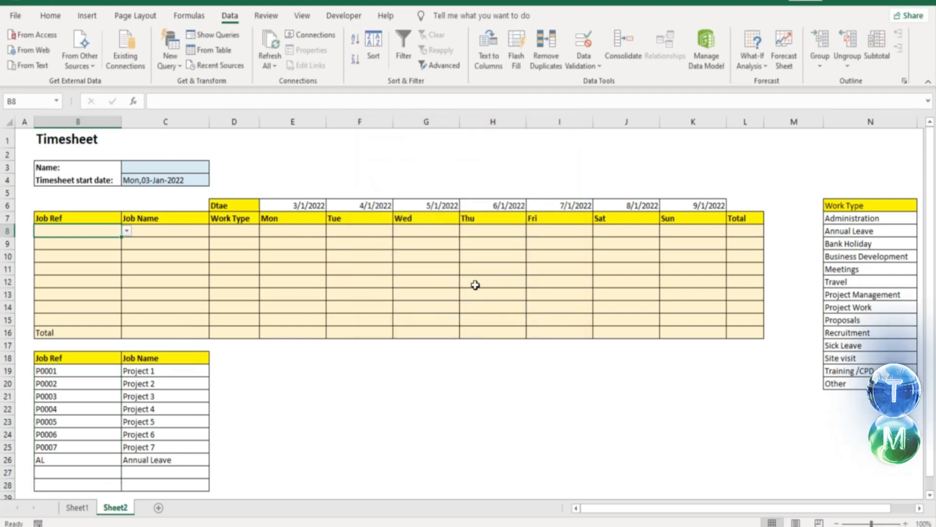
{"action": "left_click", "coordinate": [126, 232]}
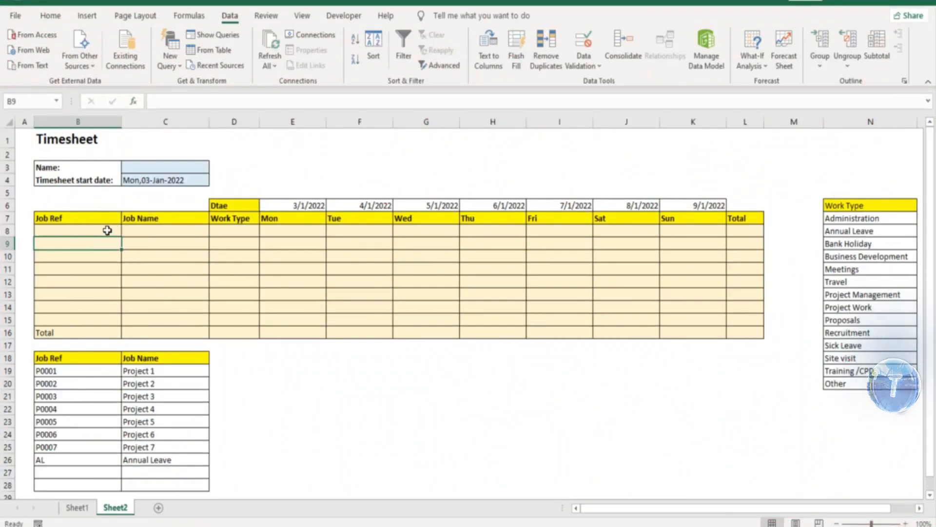
{"action": "key", "text": "ctrl+c"}
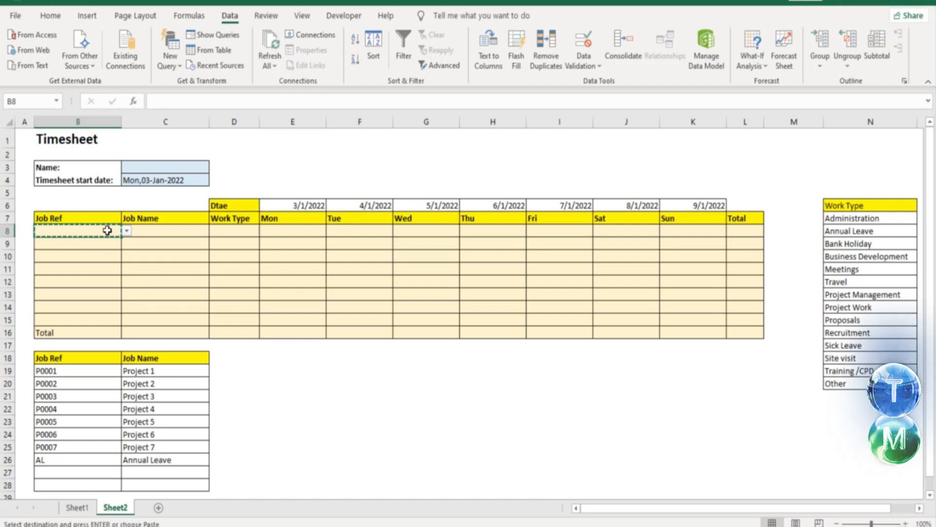
{"action": "key", "text": "Escape"}
{"action": "left_click", "coordinate": [88, 244]}
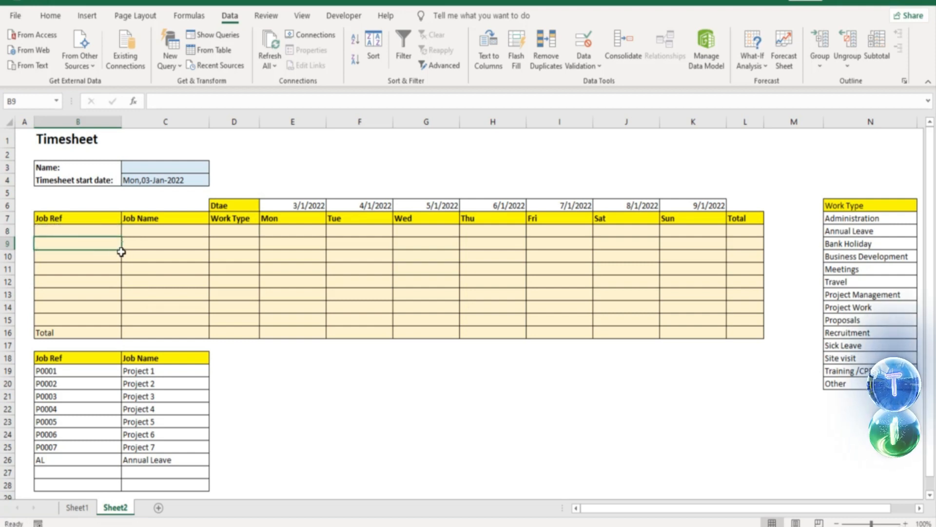
{"action": "left_click", "coordinate": [107, 231]}
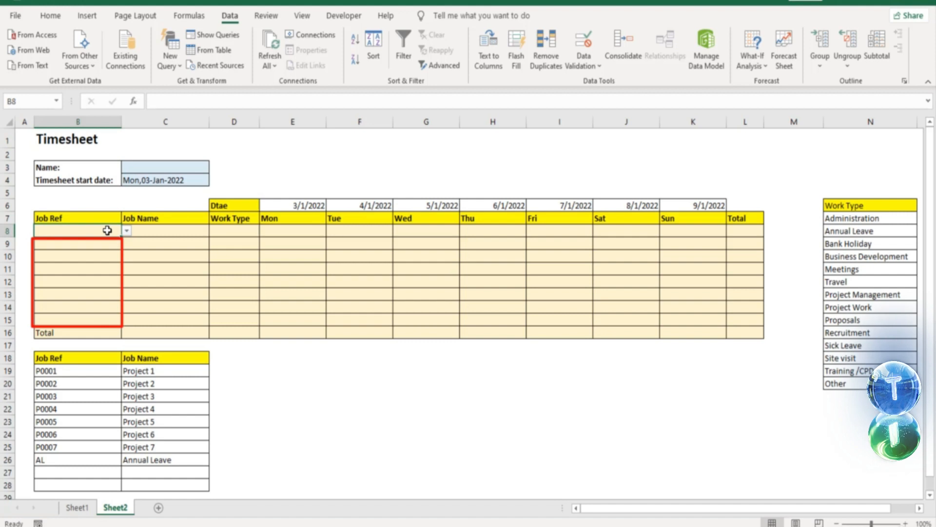
Copy B8 with its job reference drop-down into the Job Ref cells below it down to B15, and check the list in B15.
{"action": "key", "text": "ctrl+c"}
{"action": "left_click", "coordinate": [106, 242]}
{"action": "key", "text": "ctrl+v"}
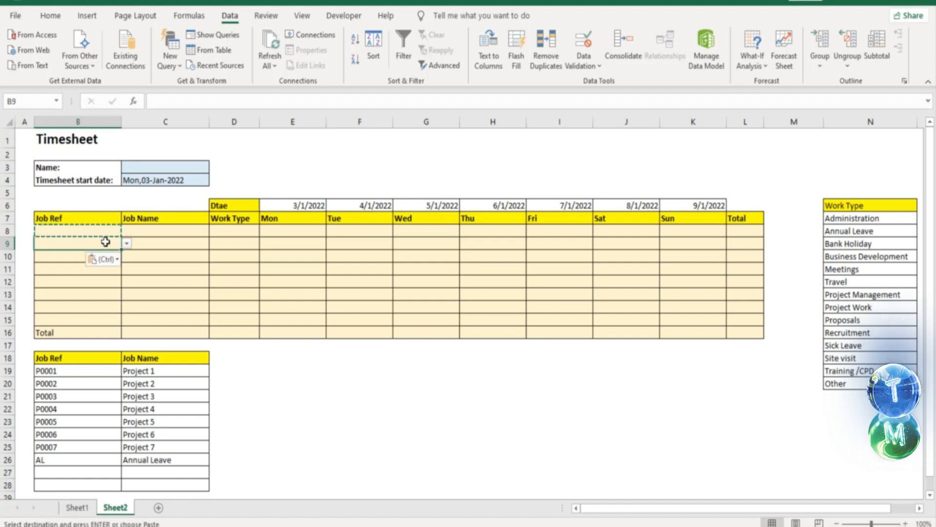
{"action": "left_click", "coordinate": [65, 256]}
{"action": "key", "text": "ctrl+v"}
{"action": "left_click", "coordinate": [60, 268]}
{"action": "key", "text": "ctrl+v"}
{"action": "left_click", "coordinate": [60, 294]}
{"action": "key", "text": "ctrl+v"}
{"action": "left_click", "coordinate": [61, 308]}
{"action": "key", "text": "ctrl+v"}
{"action": "left_click", "coordinate": [61, 317]}
{"action": "key", "text": "ctrl+v"}
{"action": "left_click", "coordinate": [127, 319]}
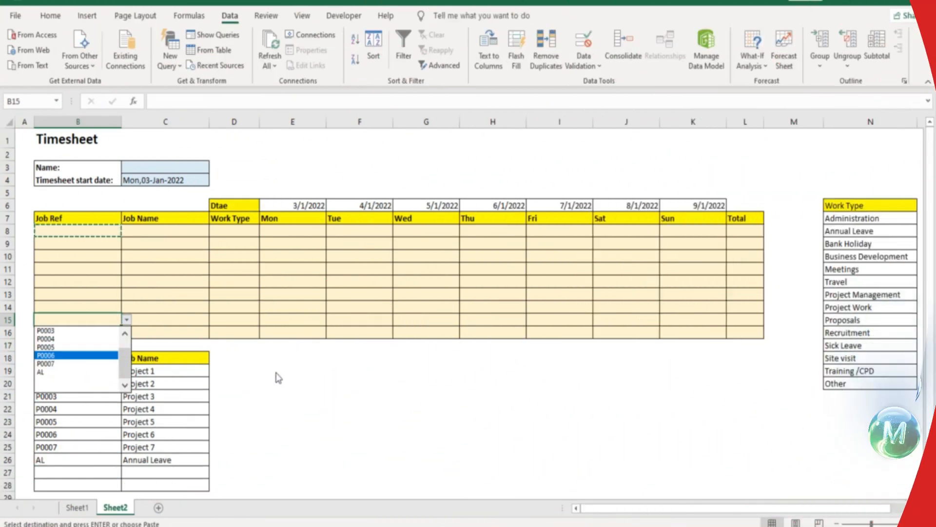
{"action": "key", "text": "Escape"}
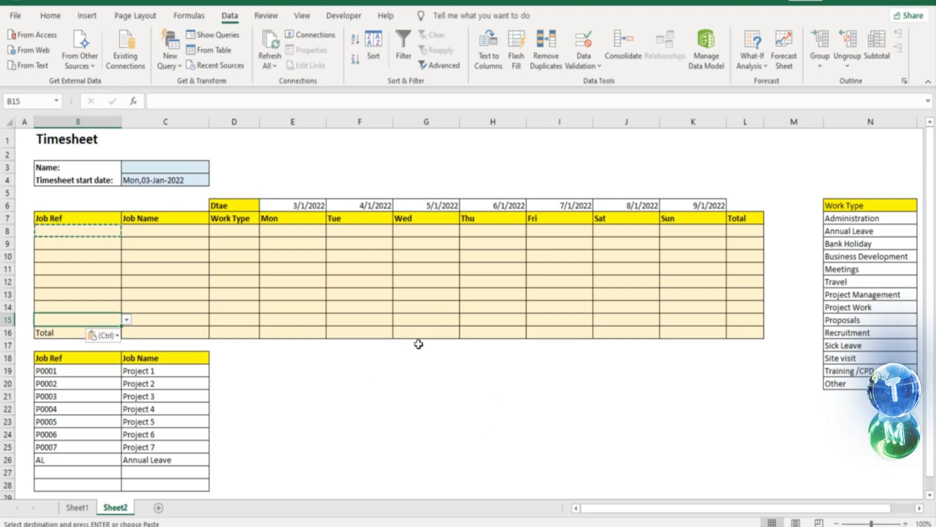
On Sheet1, enter Low in C5 and Meduim in C6 of the Priority column without choosing from the drop-downs.
{"action": "left_click", "coordinate": [83, 507]}
{"action": "left_click", "coordinate": [136, 186]}
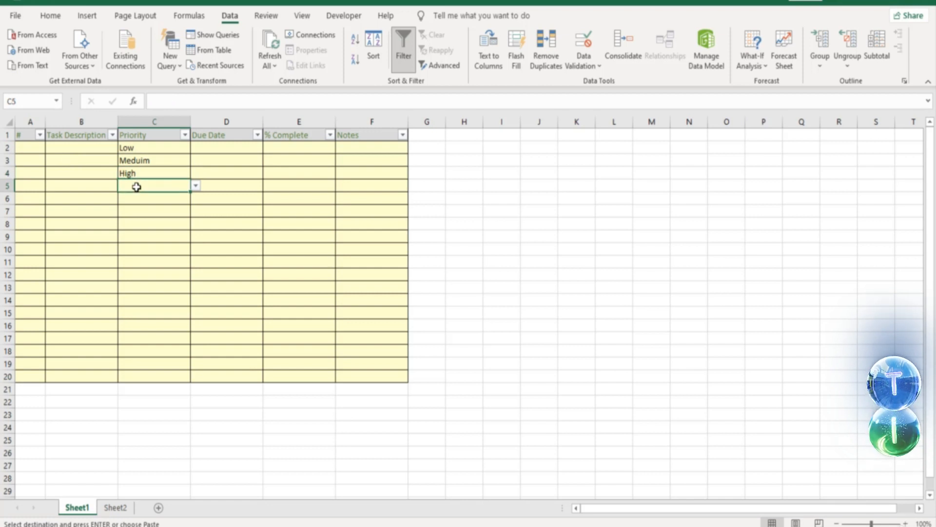
{"action": "type", "text": "low"}
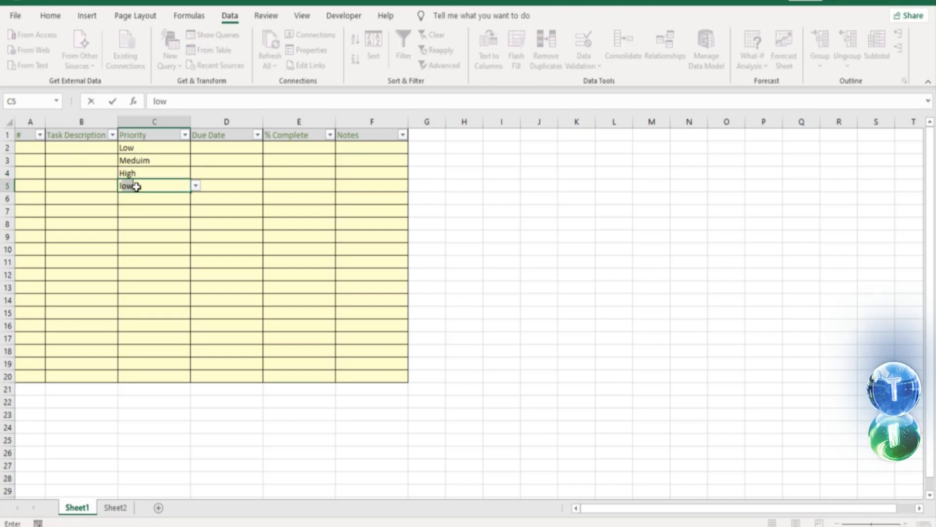
{"action": "key", "text": "Return"}
{"action": "type", "text": "meduim"}
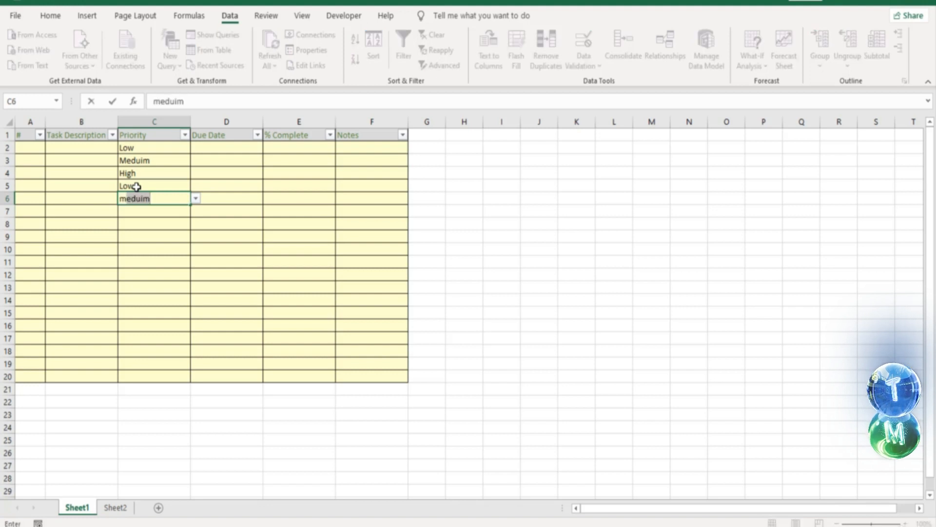
{"action": "key", "text": "Return"}
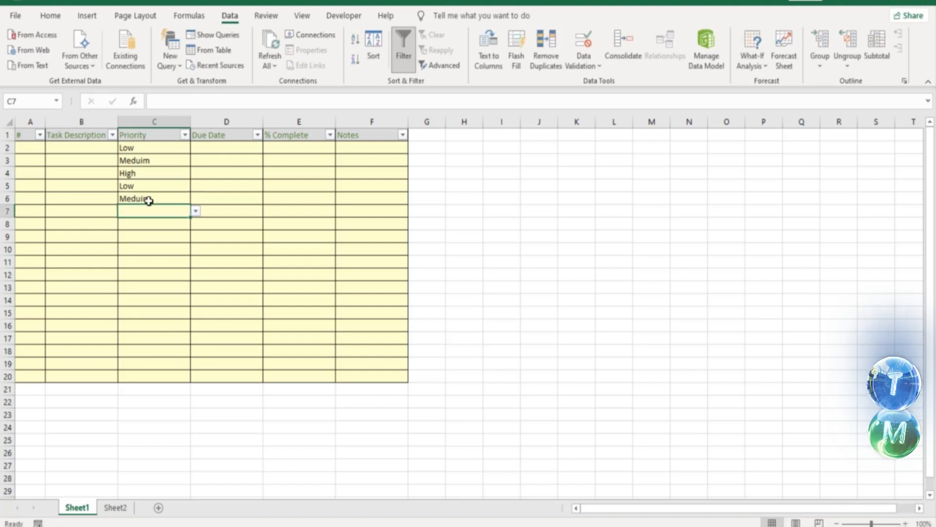